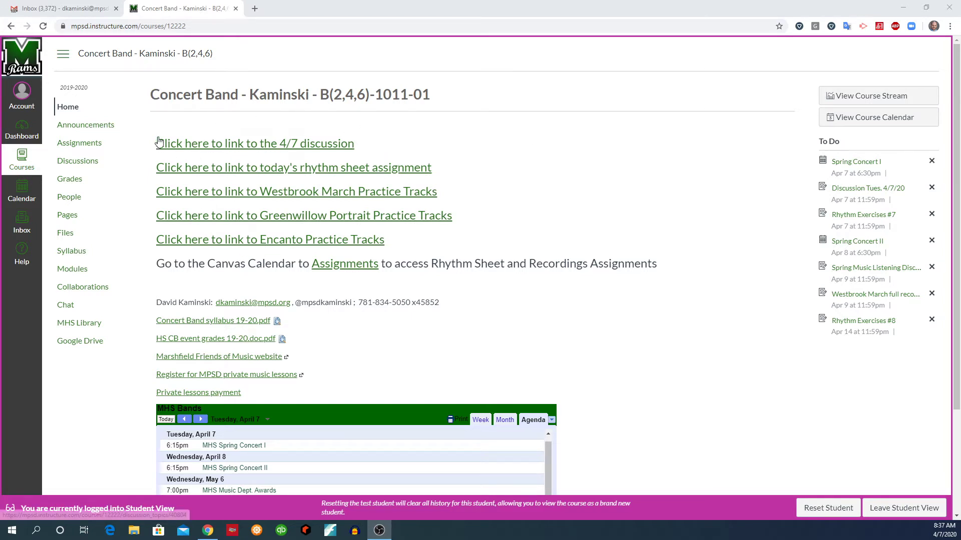
- Open the Westbrook March full recording assignment page from the Canvas course calendar
{"action": "left_click", "coordinate": [22, 193]}
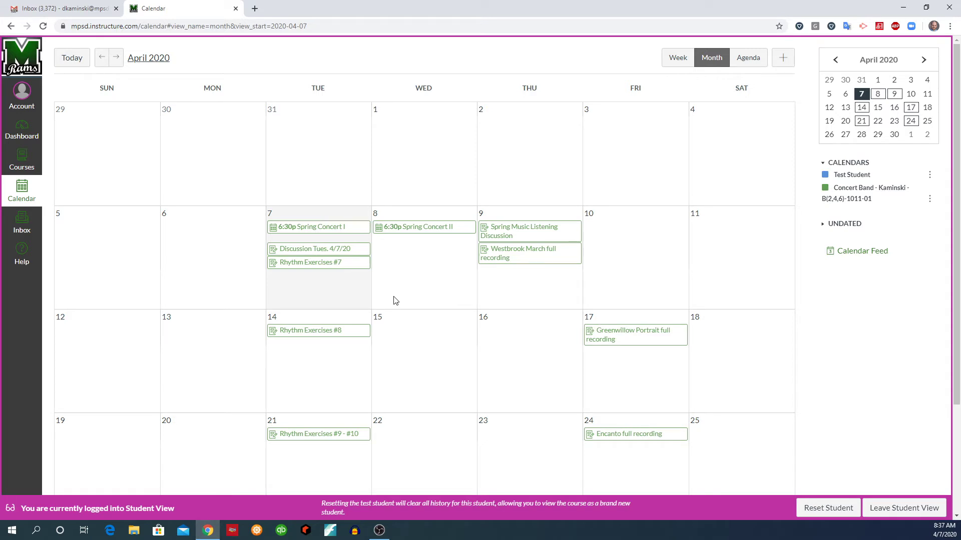
{"action": "left_click", "coordinate": [499, 257]}
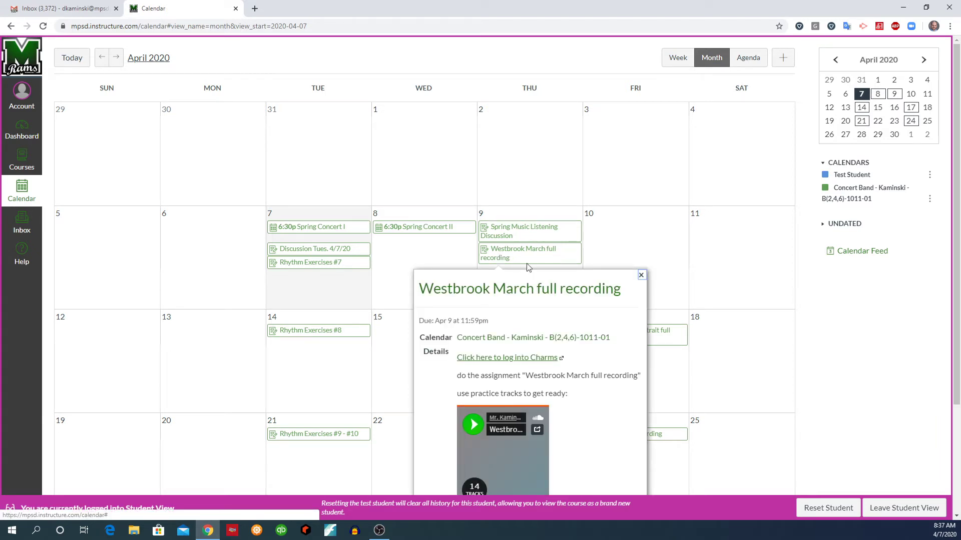
{"action": "scroll", "coordinate": [611, 307], "scroll_direction": "down", "scroll_amount": 2}
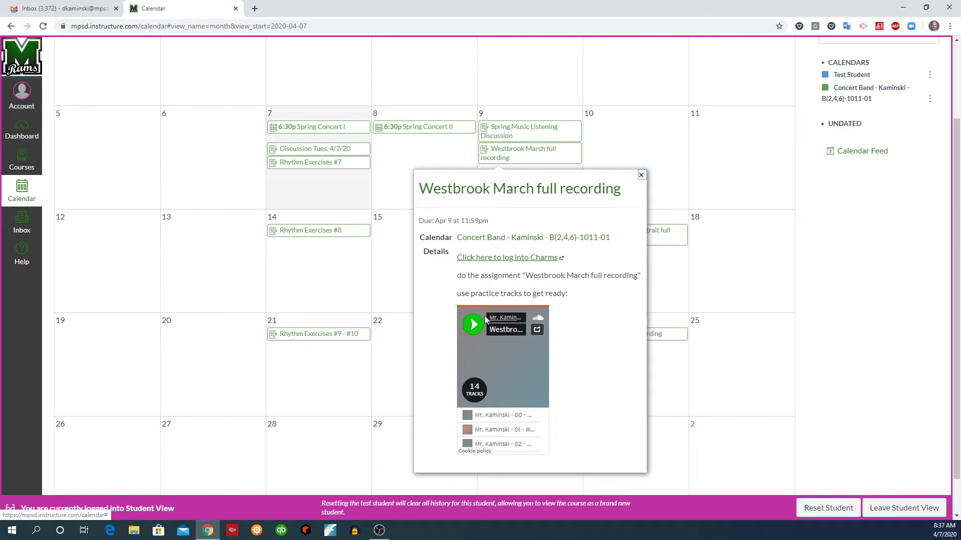
{"action": "left_click", "coordinate": [504, 194]}
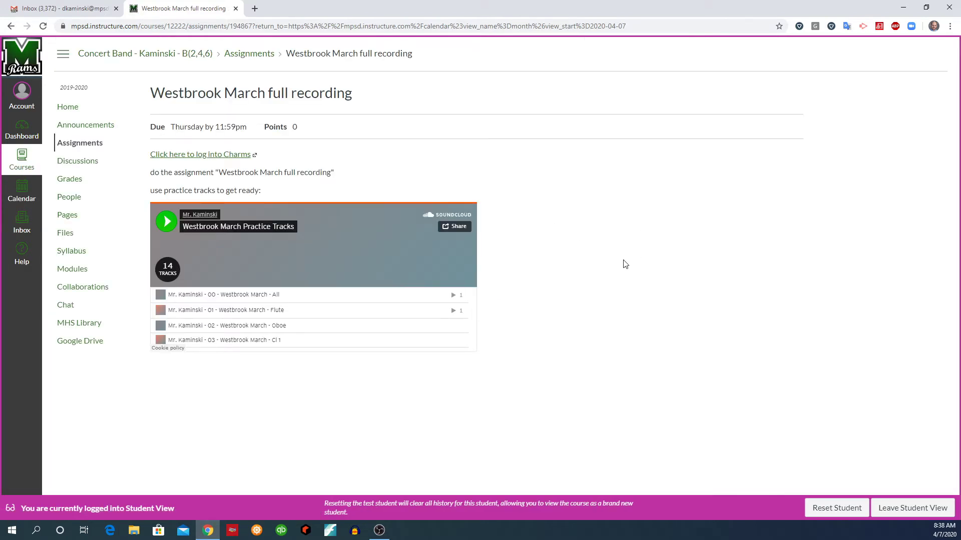
{"action": "scroll", "coordinate": [279, 331], "scroll_direction": "up", "scroll_amount": 1}
{"action": "scroll", "coordinate": [279, 330], "scroll_direction": "up", "scroll_amount": 1}
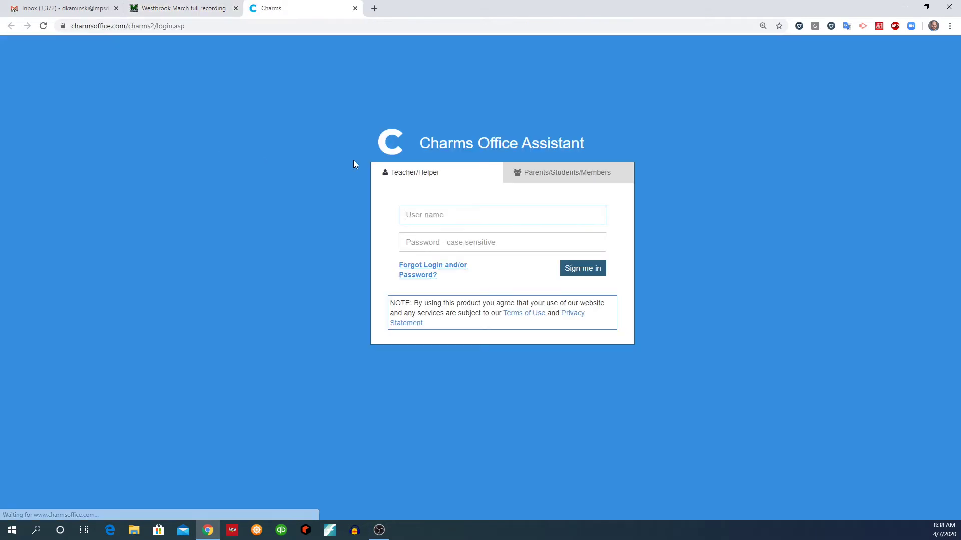
- Sign in to the Parents/Students/Members area with the school code and the student password
{"action": "left_click", "coordinate": [539, 170]}
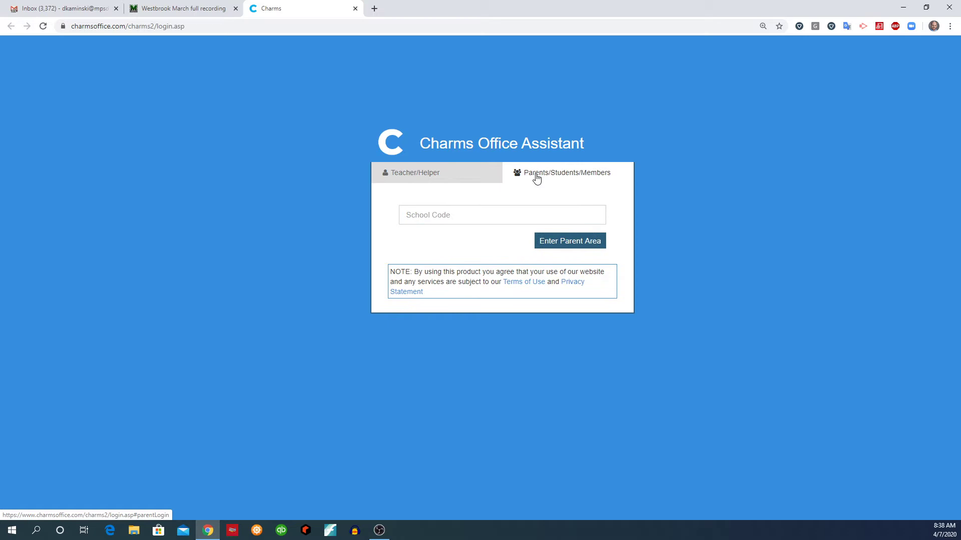
{"action": "left_click", "coordinate": [509, 214]}
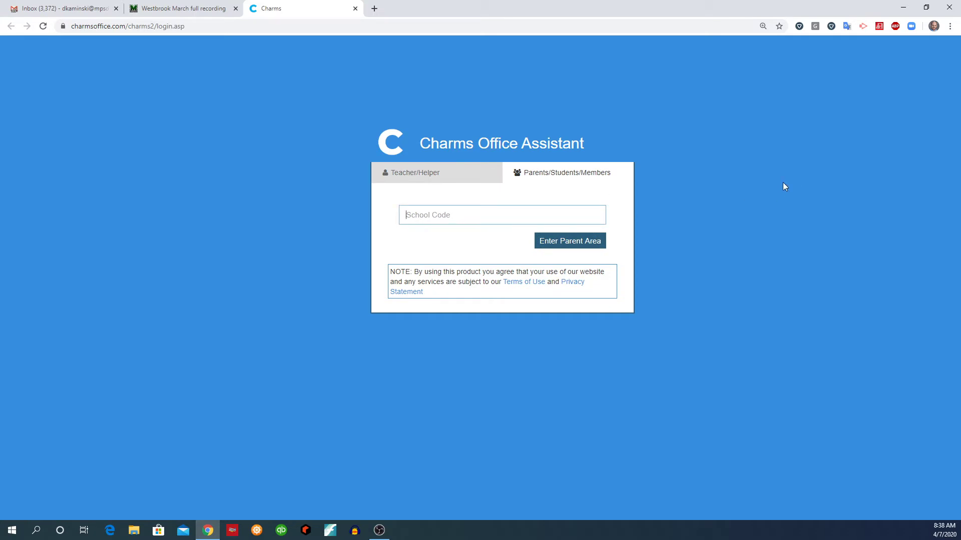
{"action": "type", "text": "MarshfieldMusic"}
{"action": "left_click", "coordinate": [567, 247]}
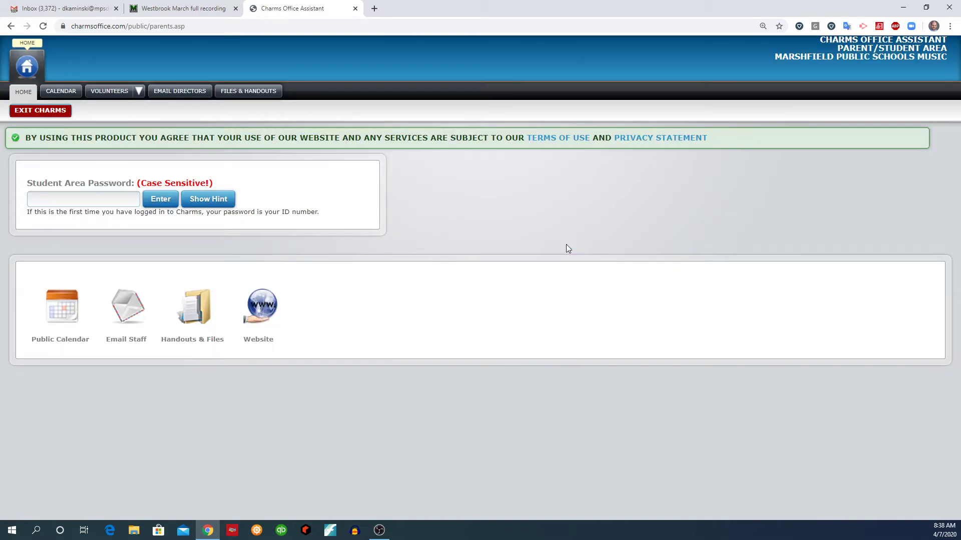
{"action": "left_click", "coordinate": [74, 203]}
{"action": "key", "text": "Return"}
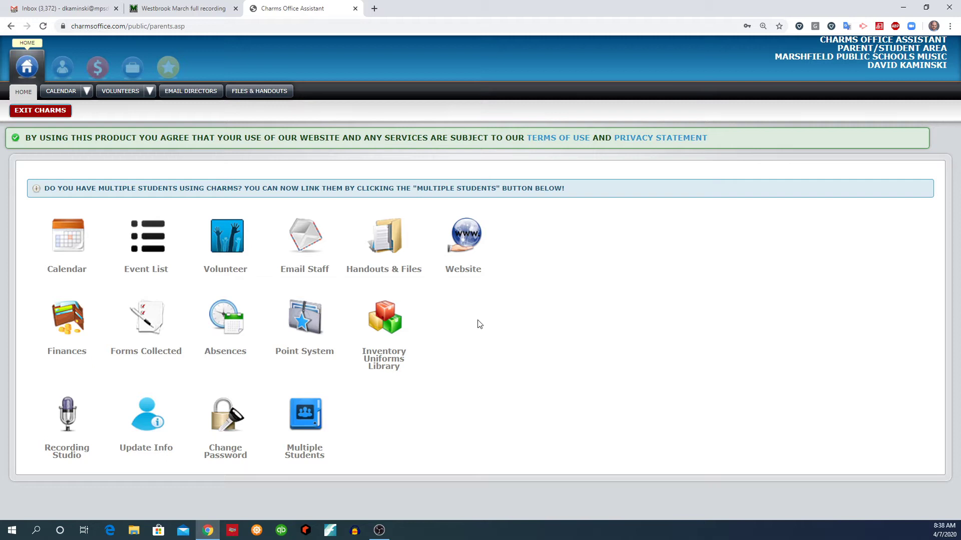
- Open the Recording Studio and list its due-dated assignment files
{"action": "left_click", "coordinate": [68, 420]}
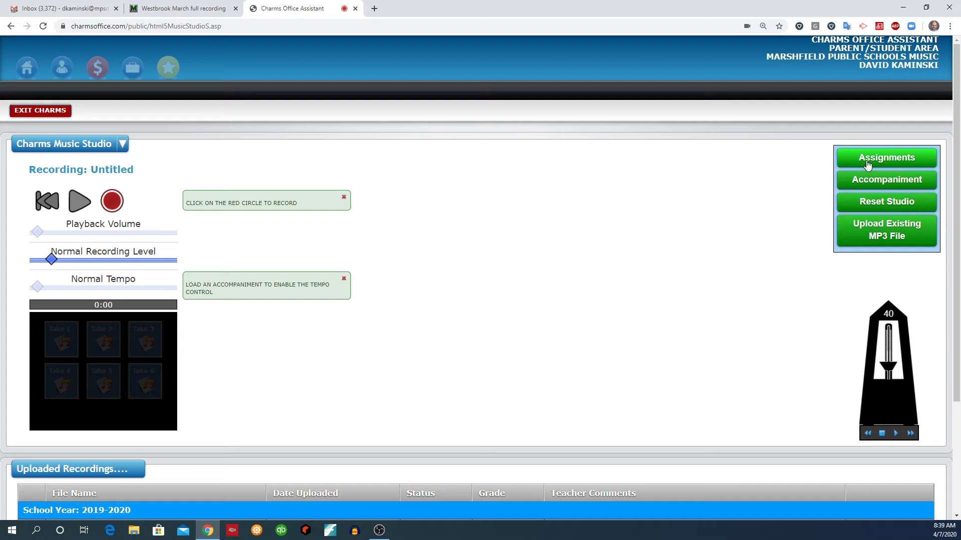
{"action": "left_click", "coordinate": [868, 159]}
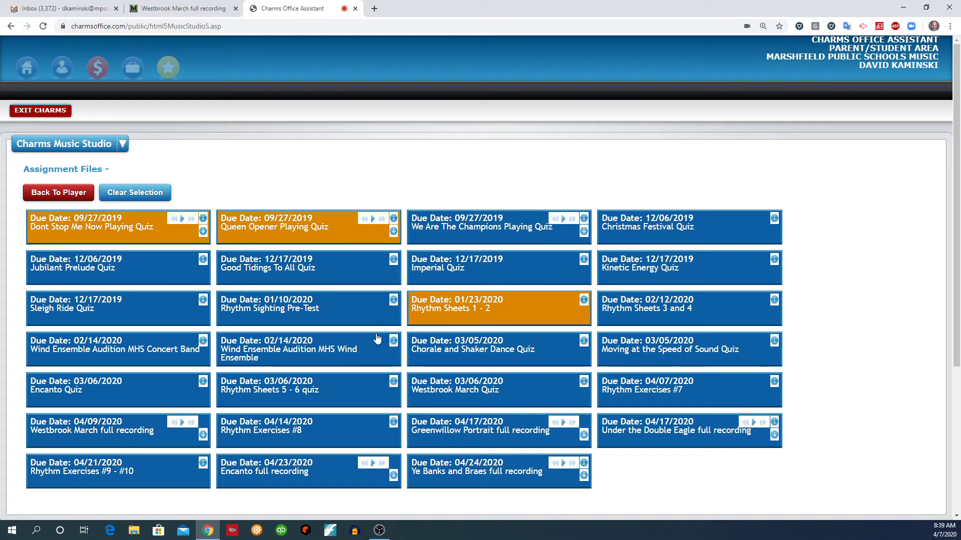
{"action": "scroll", "coordinate": [885, 333], "scroll_direction": "down", "scroll_amount": 2}
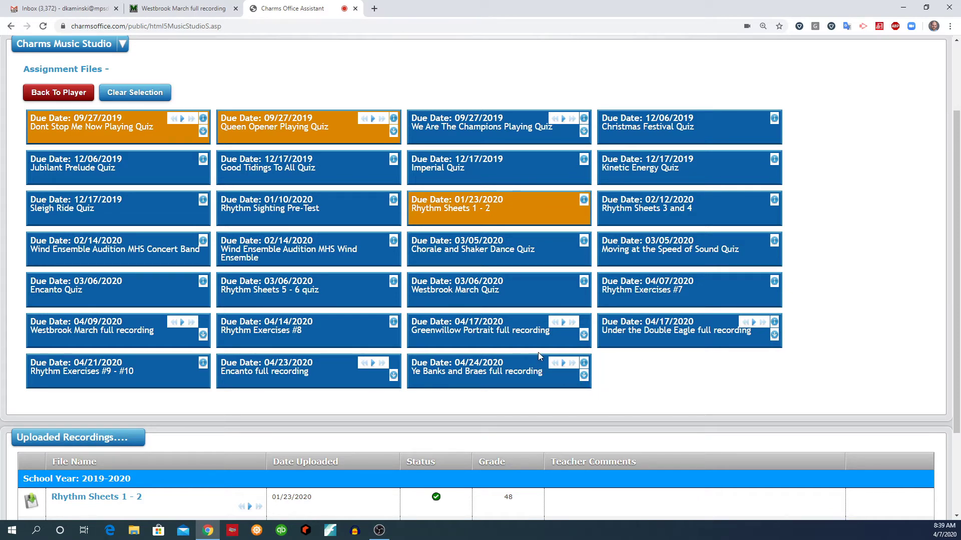
- Load the Westbrook March full recording assignment into the recorder
{"action": "left_click", "coordinate": [102, 328]}
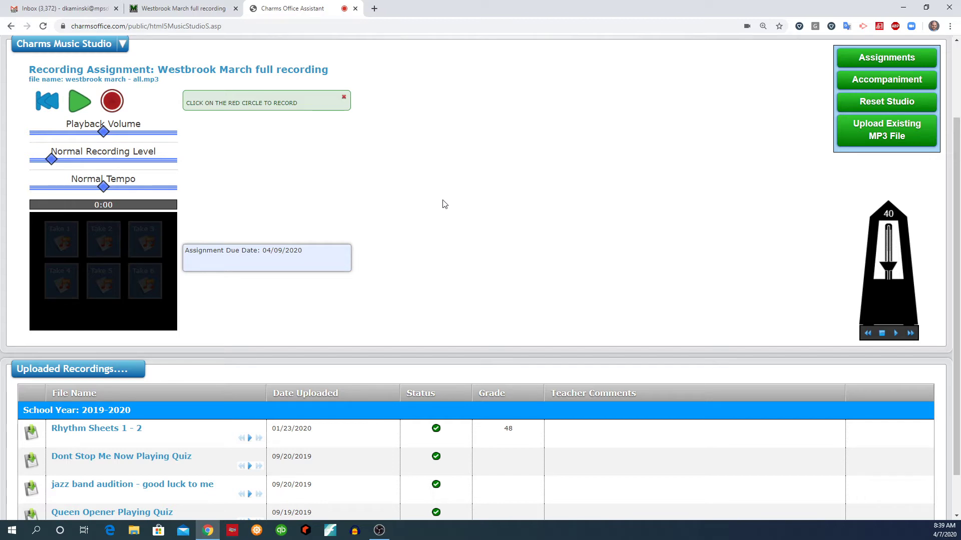
{"action": "scroll", "coordinate": [443, 204], "scroll_direction": "up", "scroll_amount": 2}
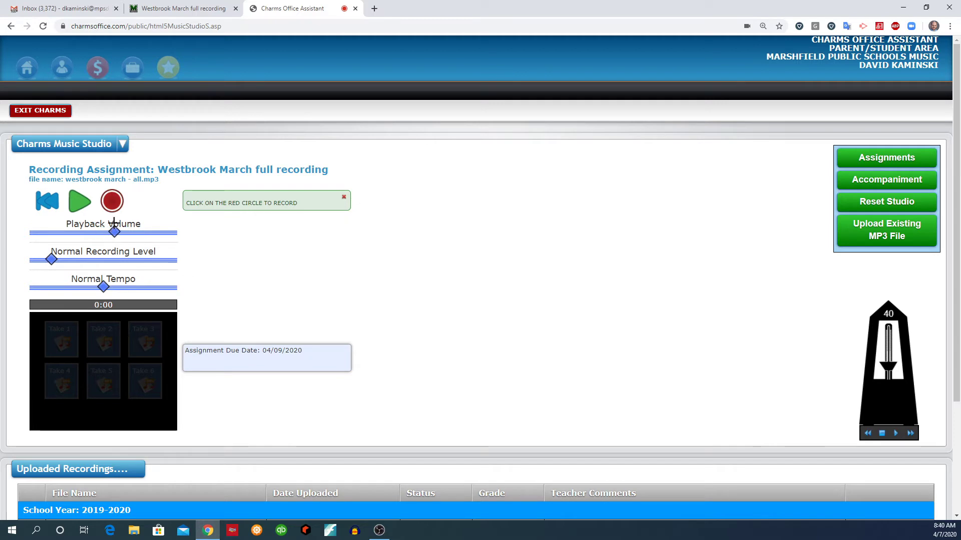
- Lower the playback volume slightly and slow the accompaniment tempo to 90%
{"action": "mouse_move", "coordinate": [98, 230]}
{"action": "left_mouse_down"}
{"action": "mouse_move", "coordinate": [62, 231]}
{"action": "mouse_move", "coordinate": [97, 232]}
{"action": "mouse_move", "coordinate": [97, 239]}
{"action": "left_mouse_up"}
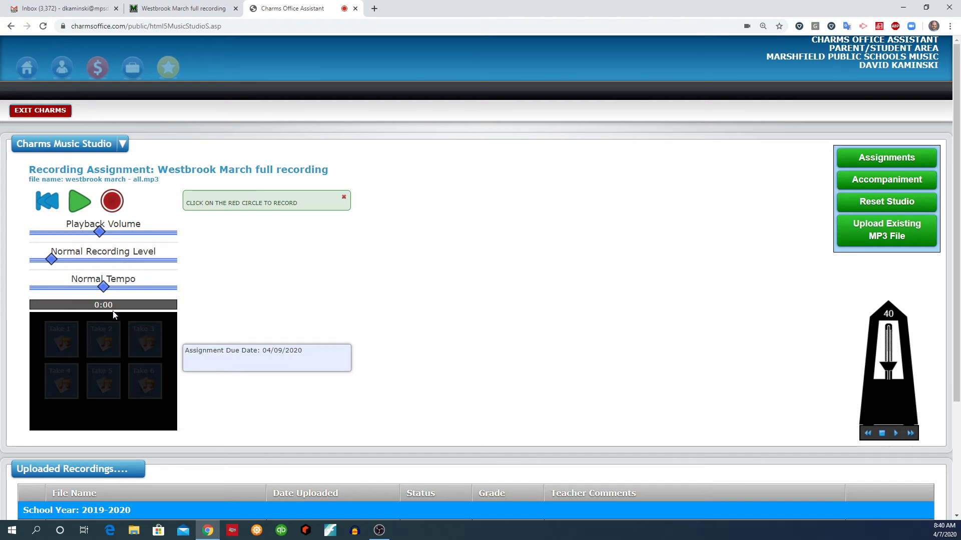
{"action": "left_click_drag", "start_coordinate": [101, 296], "coordinate": [87, 294]}
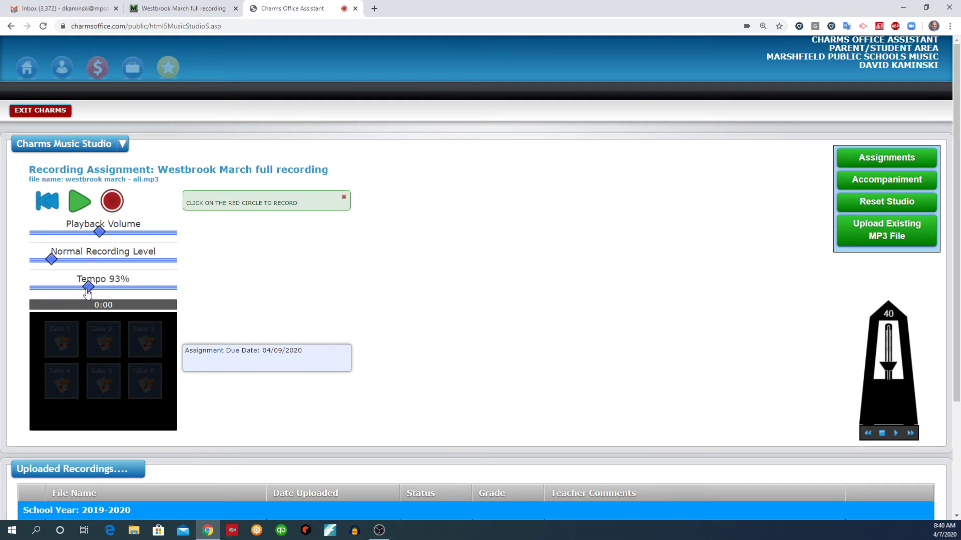
{"action": "left_click_drag", "start_coordinate": [88, 293], "coordinate": [79, 294]}
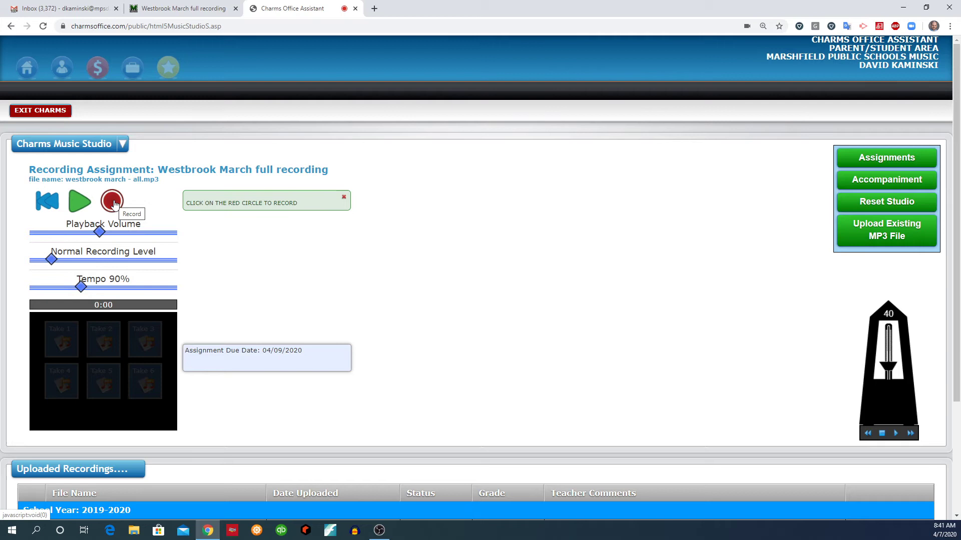
- Record a 17-second Take 1 of Westbrook March along with the accompaniment
{"action": "left_click", "coordinate": [114, 204]}
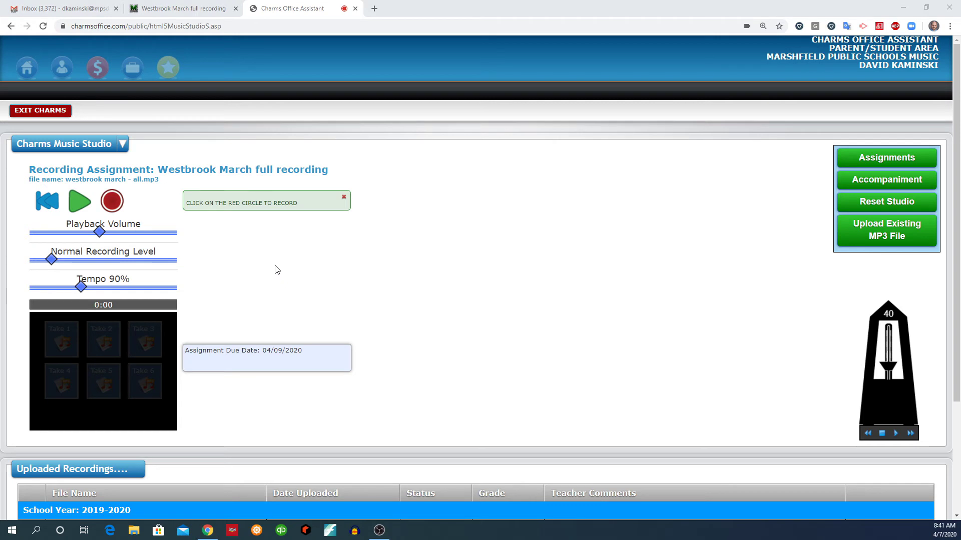
{"action": "left_click", "coordinate": [119, 209]}
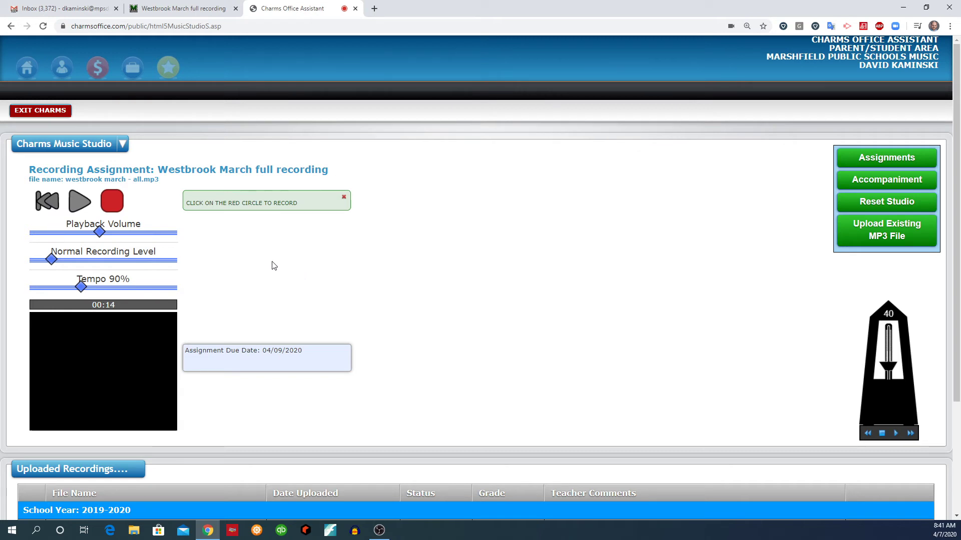
{"action": "left_click", "coordinate": [118, 208]}
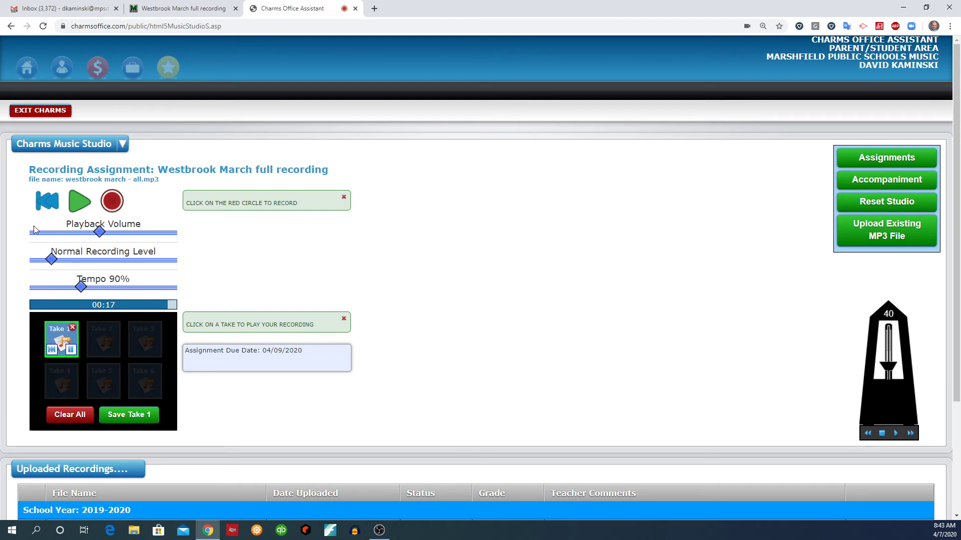
- Rewind Take 1 playback to 00:00
{"action": "left_click", "coordinate": [46, 196]}
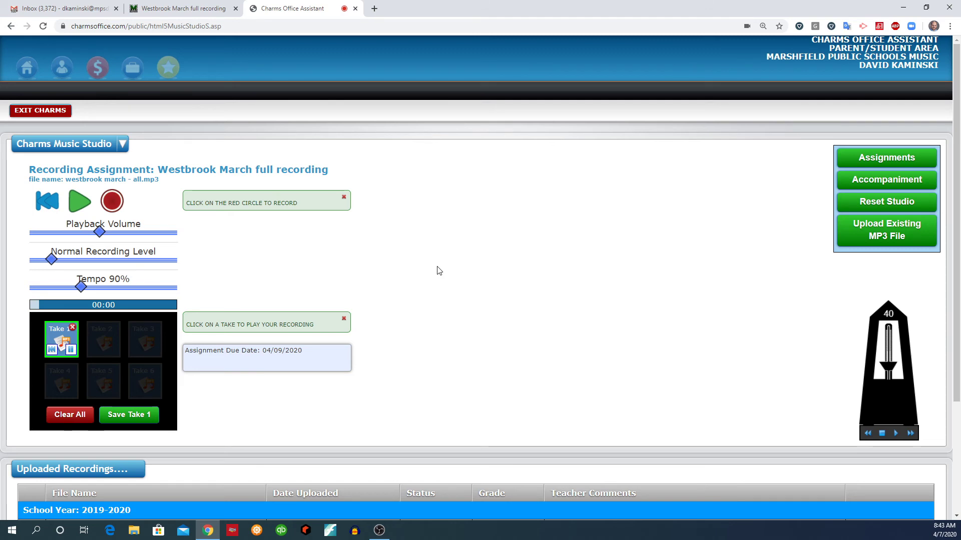
{"action": "scroll", "coordinate": [438, 272], "scroll_direction": "down", "scroll_amount": 2}
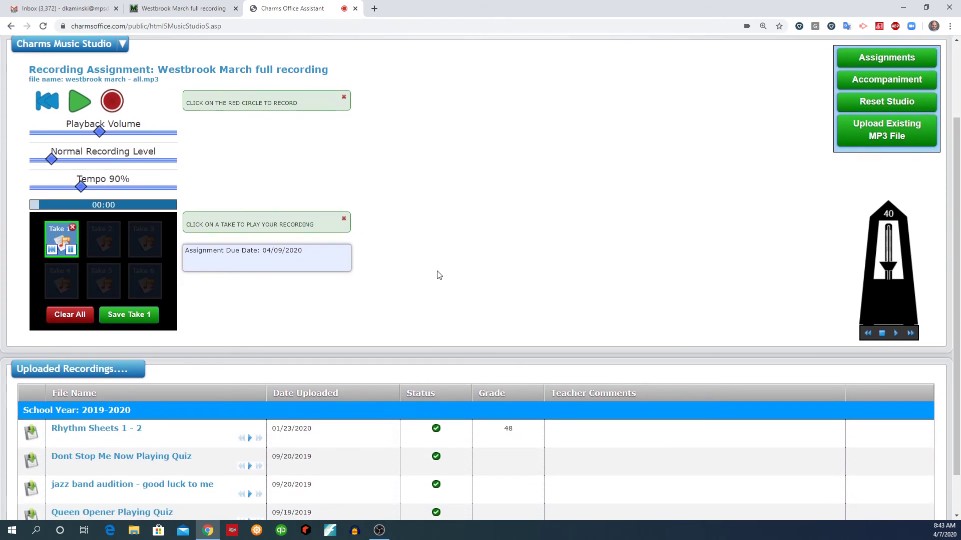
{"action": "scroll", "coordinate": [438, 275], "scroll_direction": "down", "scroll_amount": 1}
{"action": "scroll", "coordinate": [438, 275], "scroll_direction": "up", "scroll_amount": 3}
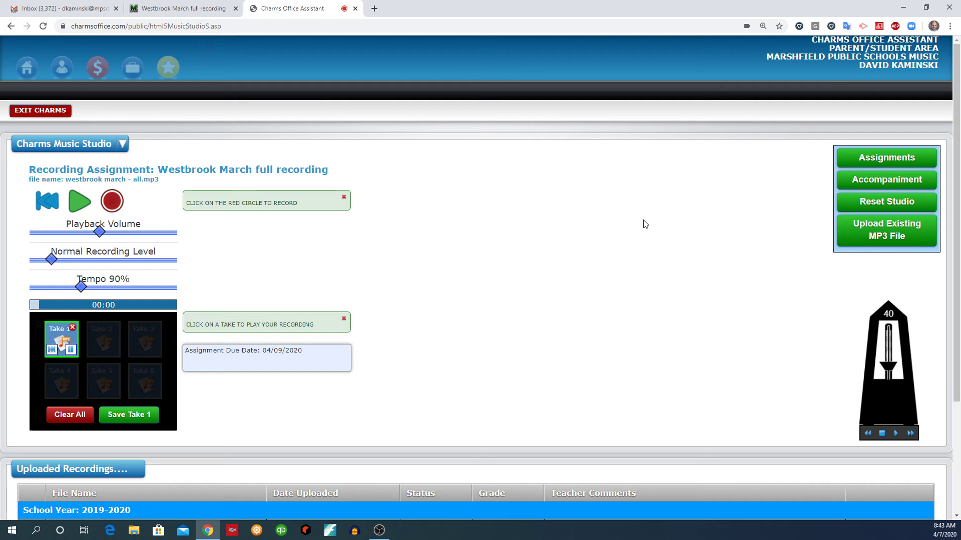
- Play and then pause the 04 - Westbrook March - Cl 2 practice track on the Canvas assignment page
{"action": "left_click", "coordinate": [203, 12]}
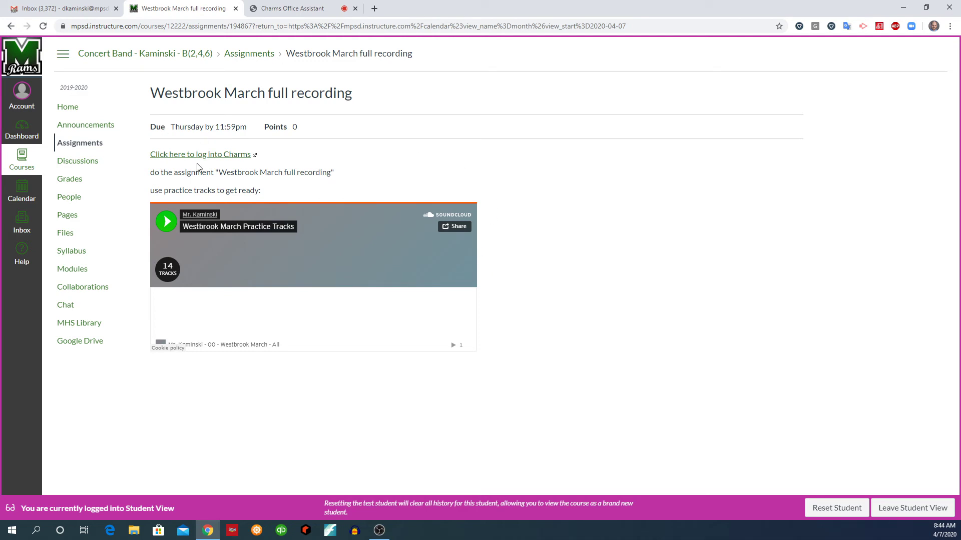
{"action": "scroll", "coordinate": [266, 307], "scroll_direction": "down", "scroll_amount": 2}
{"action": "scroll", "coordinate": [293, 326], "scroll_direction": "down", "scroll_amount": 3}
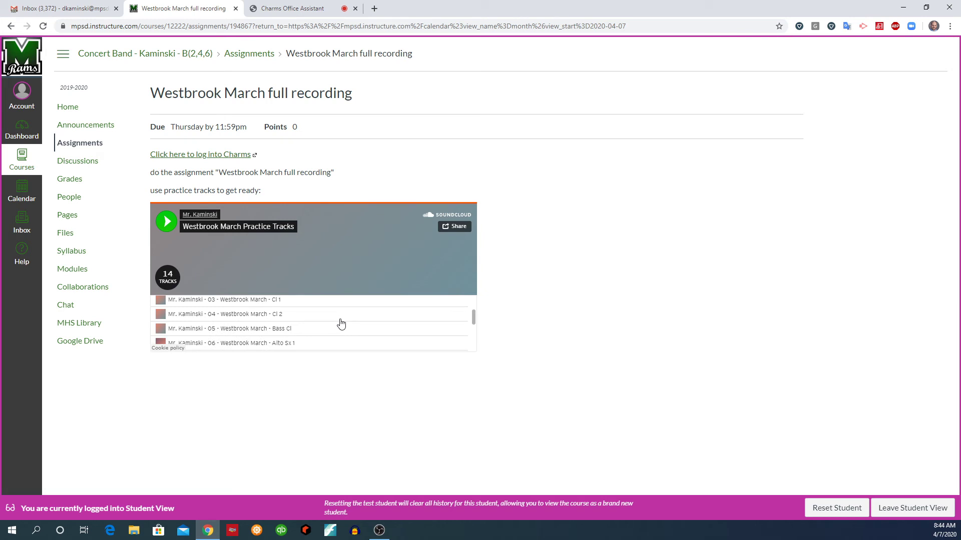
{"action": "left_click", "coordinate": [261, 314]}
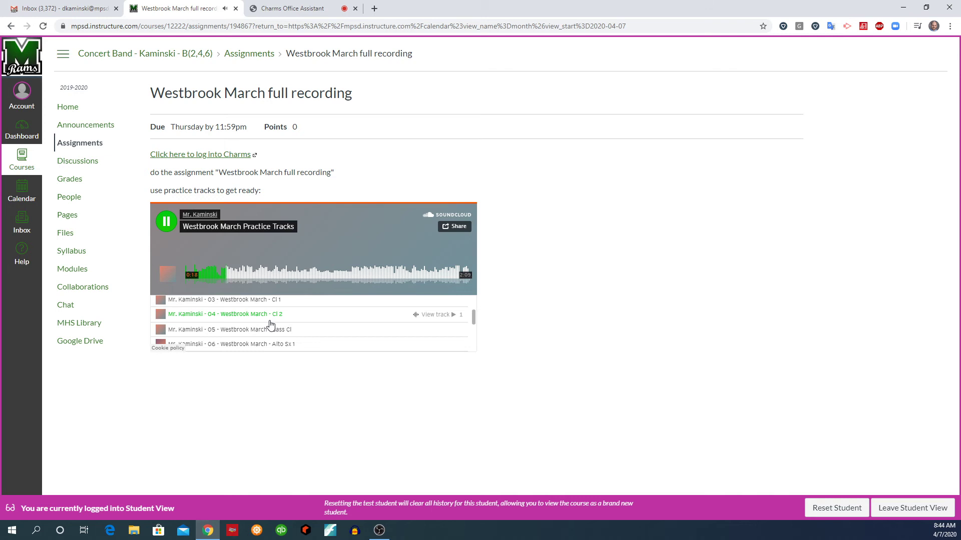
{"action": "left_click", "coordinate": [271, 325]}
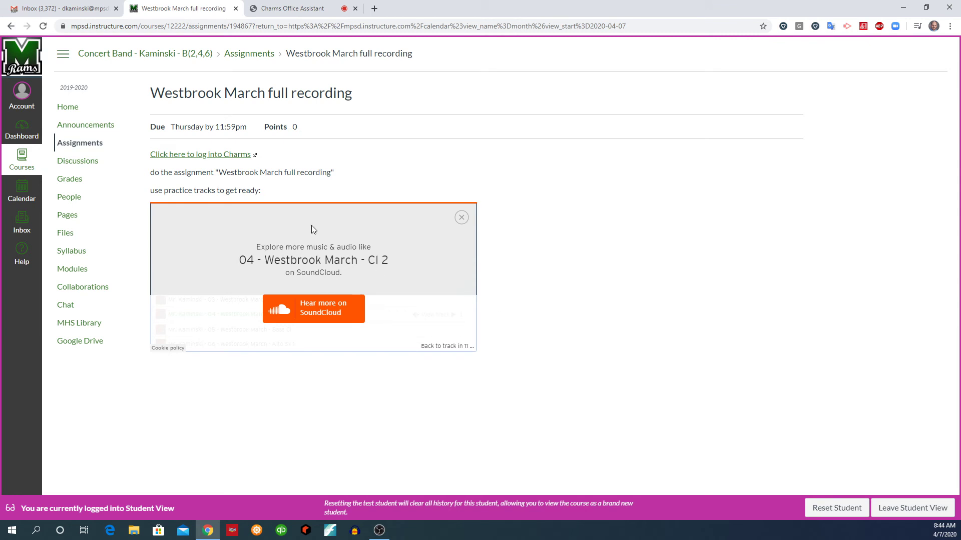
- Load the Westbrook March all accompaniment in Charms, confirming removal of the current take
{"action": "left_click", "coordinate": [281, 6]}
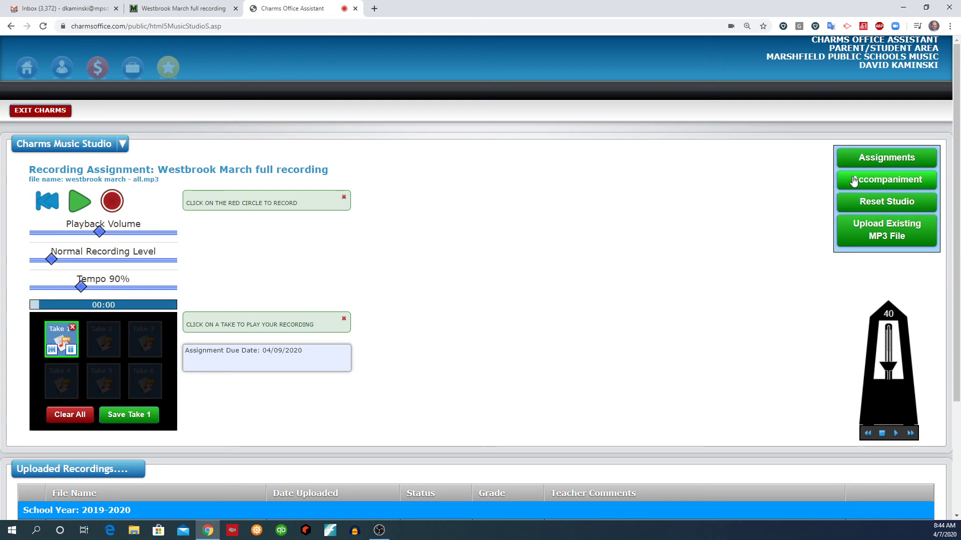
{"action": "left_click", "coordinate": [853, 181]}
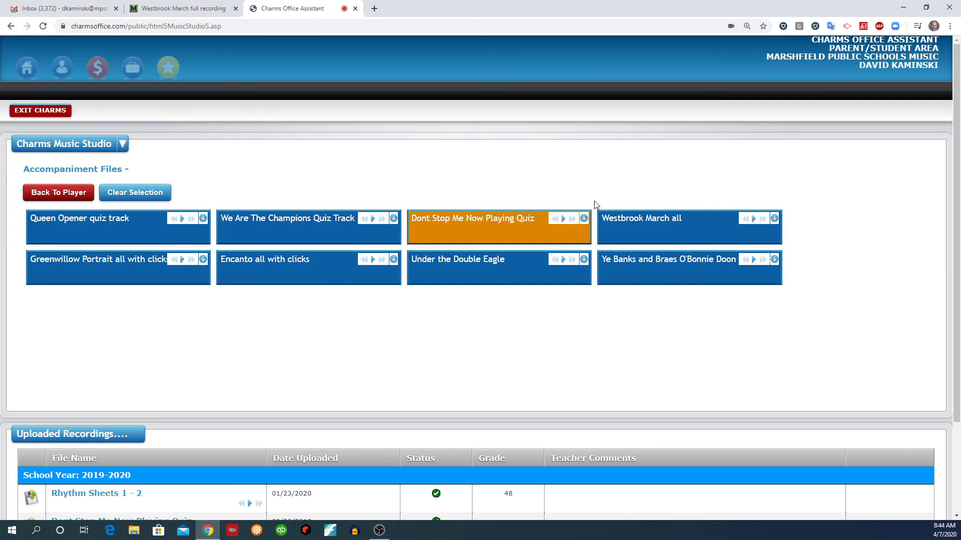
{"action": "left_click", "coordinate": [629, 210]}
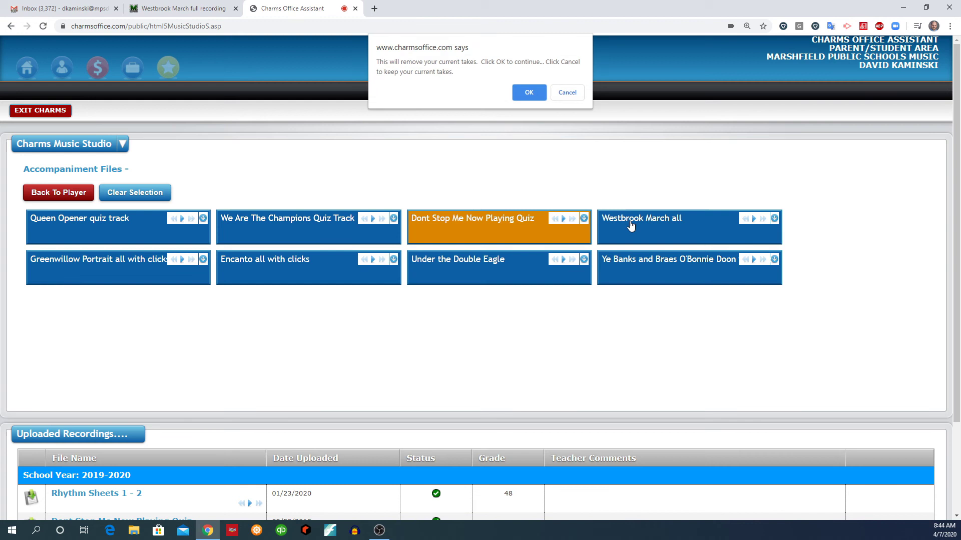
{"action": "left_click", "coordinate": [527, 96]}
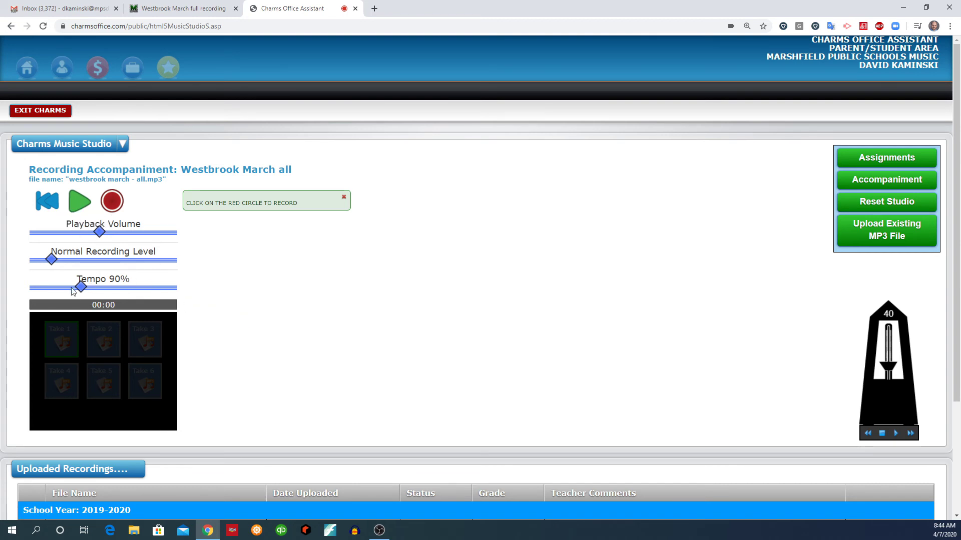
{"action": "left_click", "coordinate": [79, 201]}
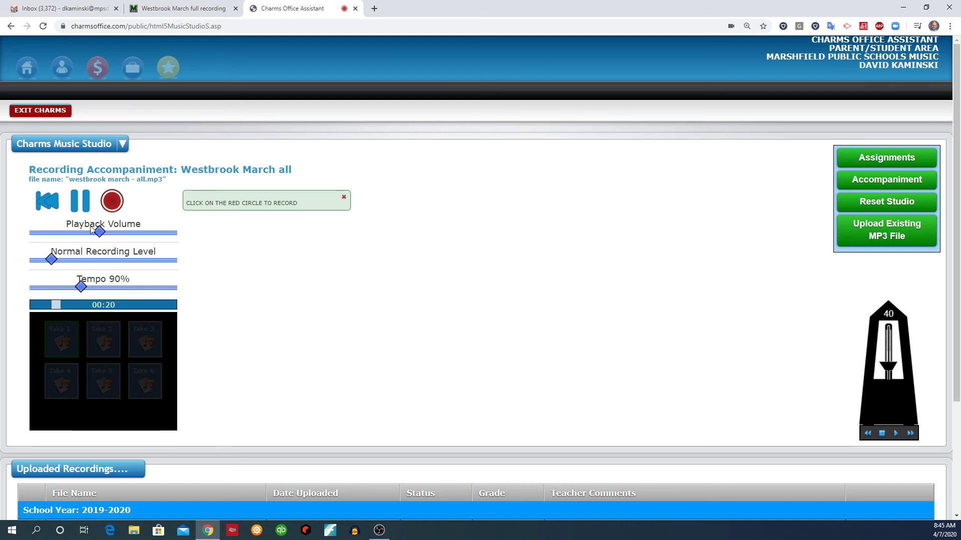
{"action": "left_click", "coordinate": [81, 203]}
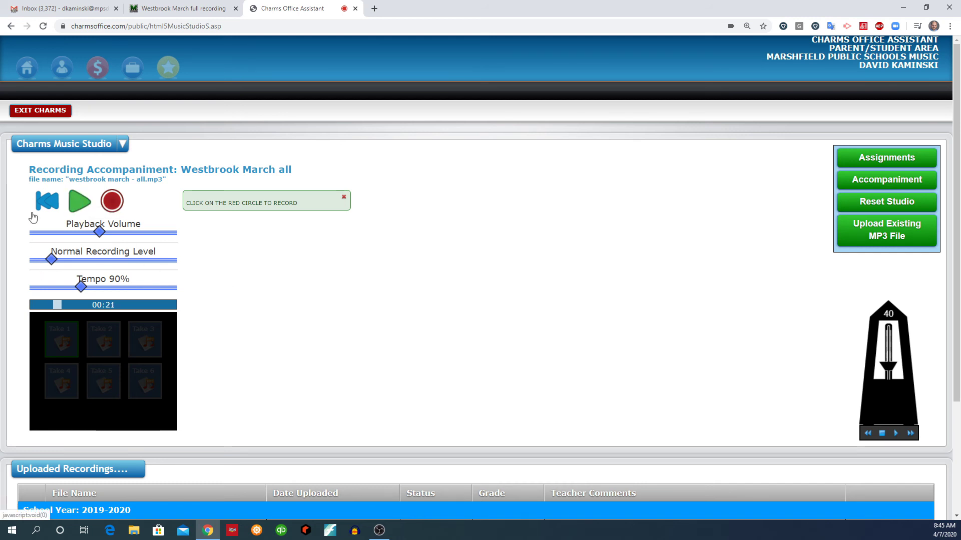
{"action": "left_click", "coordinate": [48, 199]}
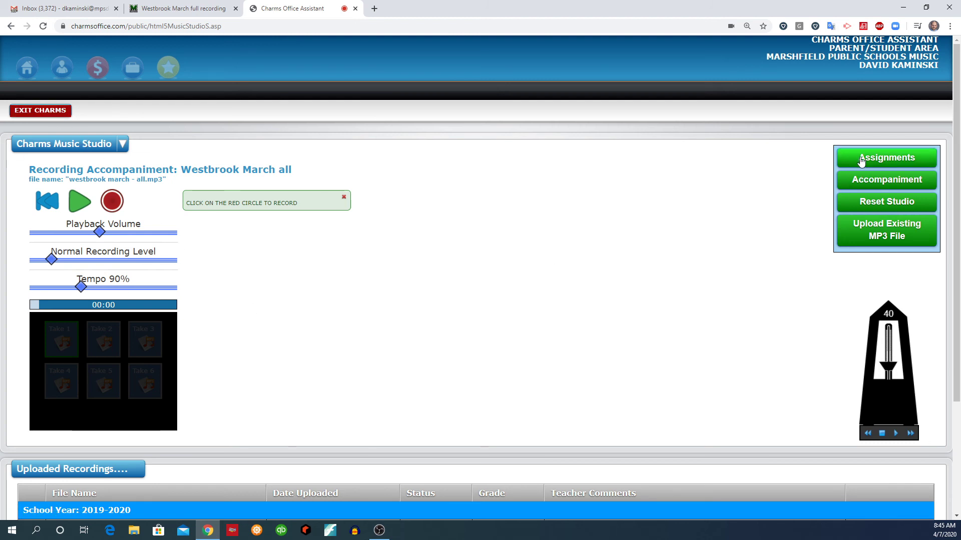
- Reload the Westbrook March full recording assignment, due 04/09/2020, from the Assignments list
{"action": "left_click", "coordinate": [861, 159]}
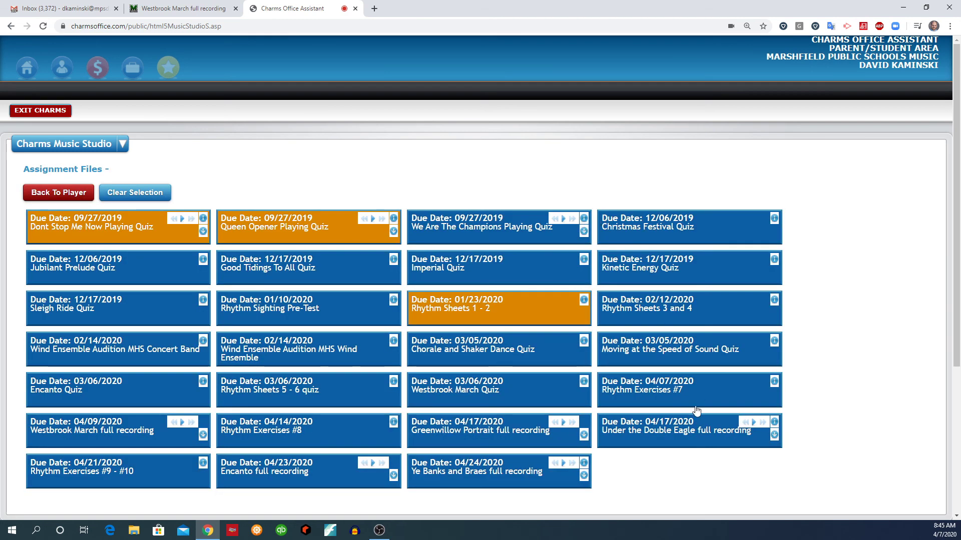
{"action": "left_click", "coordinate": [141, 430]}
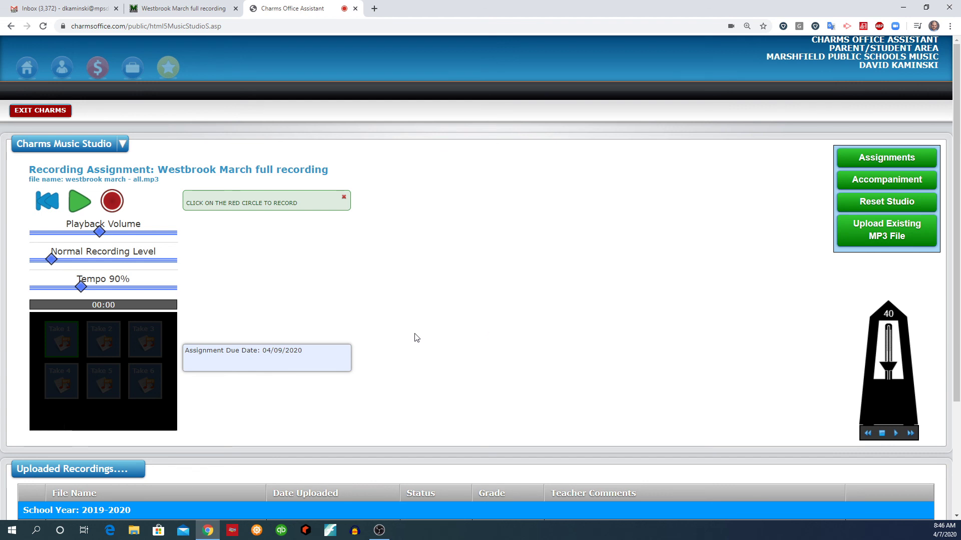
{"action": "scroll", "coordinate": [431, 328], "scroll_direction": "down", "scroll_amount": 1}
{"action": "scroll", "coordinate": [431, 328], "scroll_direction": "down", "scroll_amount": 3}
{"action": "scroll", "coordinate": [432, 326], "scroll_direction": "up", "scroll_amount": 2}
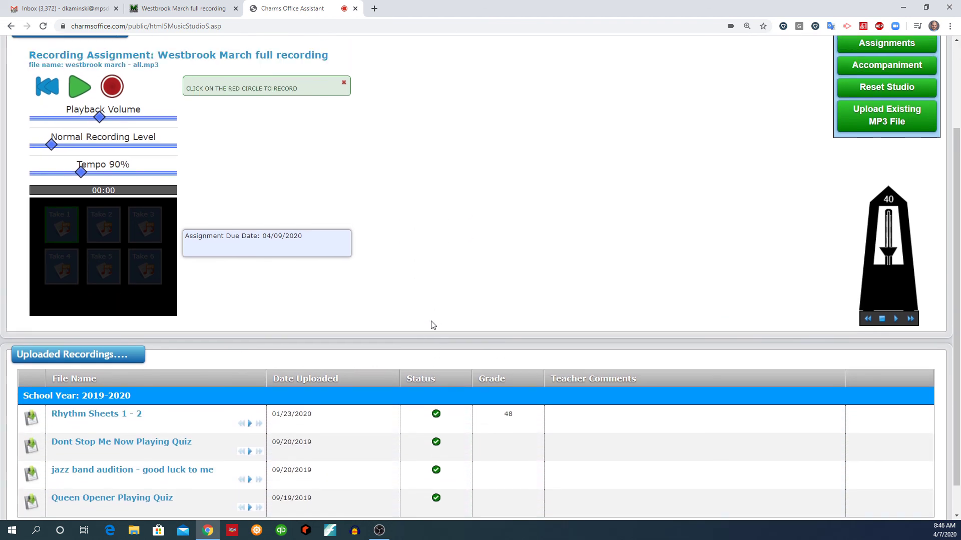
{"action": "scroll", "coordinate": [433, 325], "scroll_direction": "up", "scroll_amount": 1}
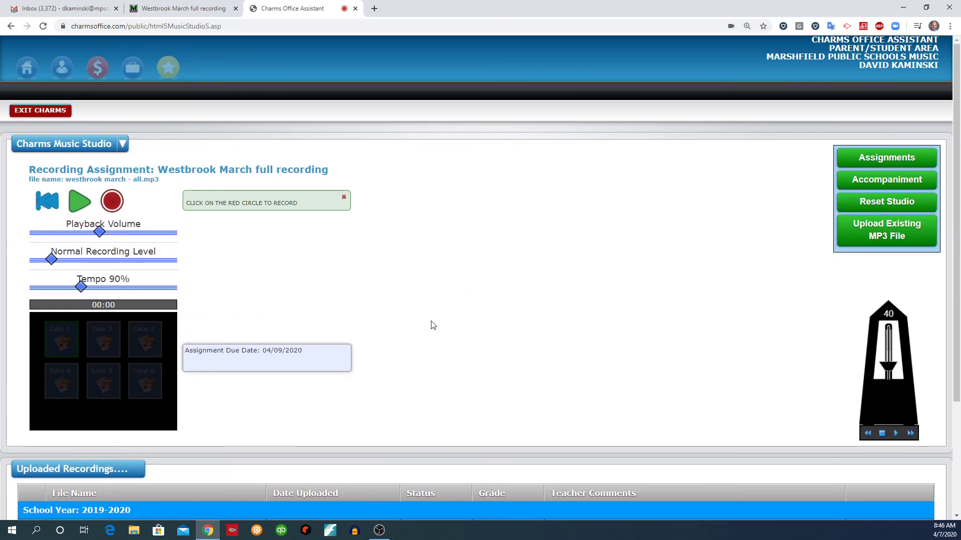